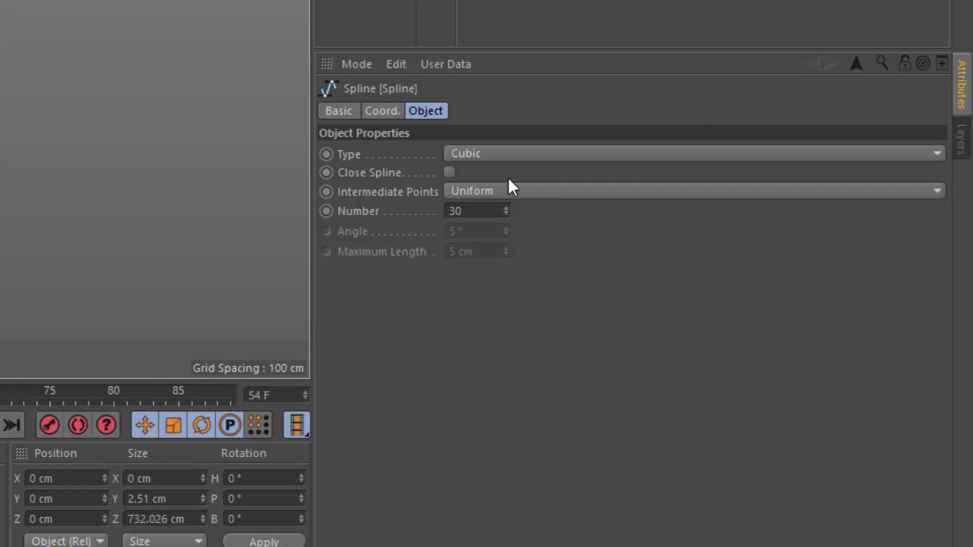
# Step: Keep the displaced Spline's type as Cubic and pause playback at frame 60
pyautogui.click(492, 152)
pyautogui.click(505, 310)
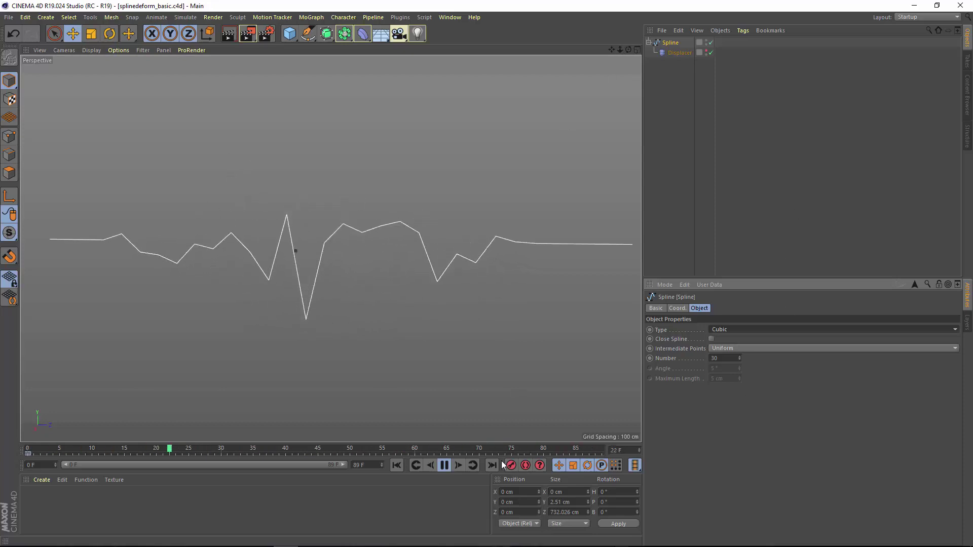
pyautogui.click(446, 467)
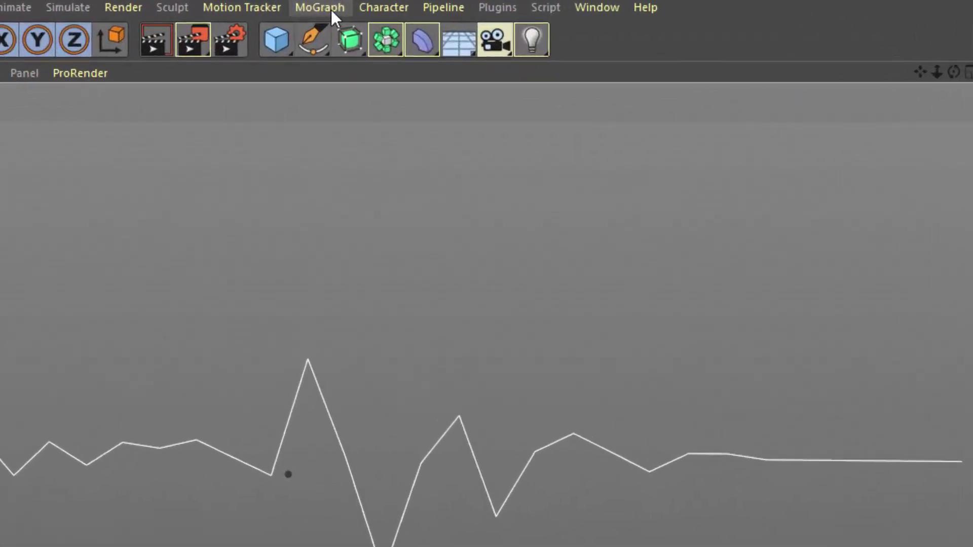
# Step: Create a MoSpline and place it at the top level below the Spline
pyautogui.click(316, 17)
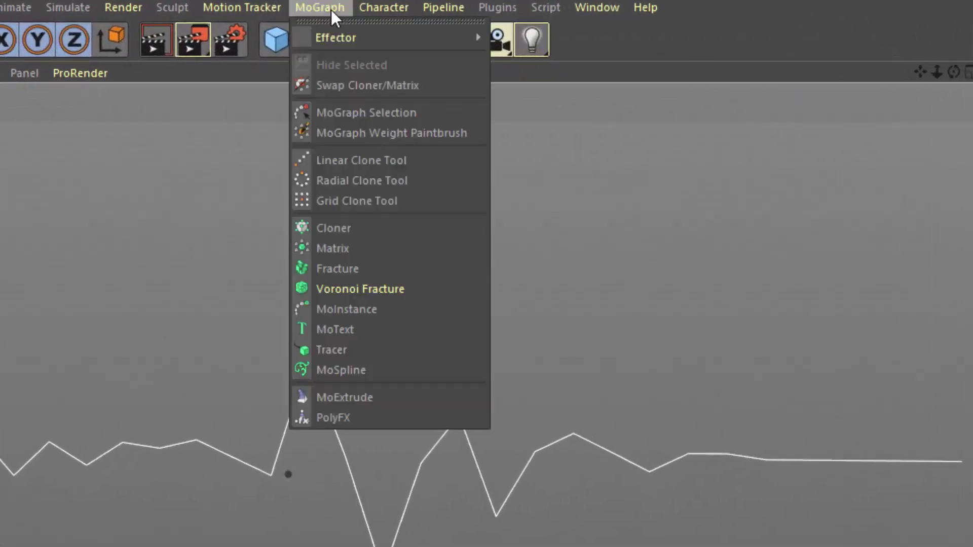
pyautogui.click(370, 368)
pyautogui.moveTo(600, 58); pyautogui.dragTo(341, 203)
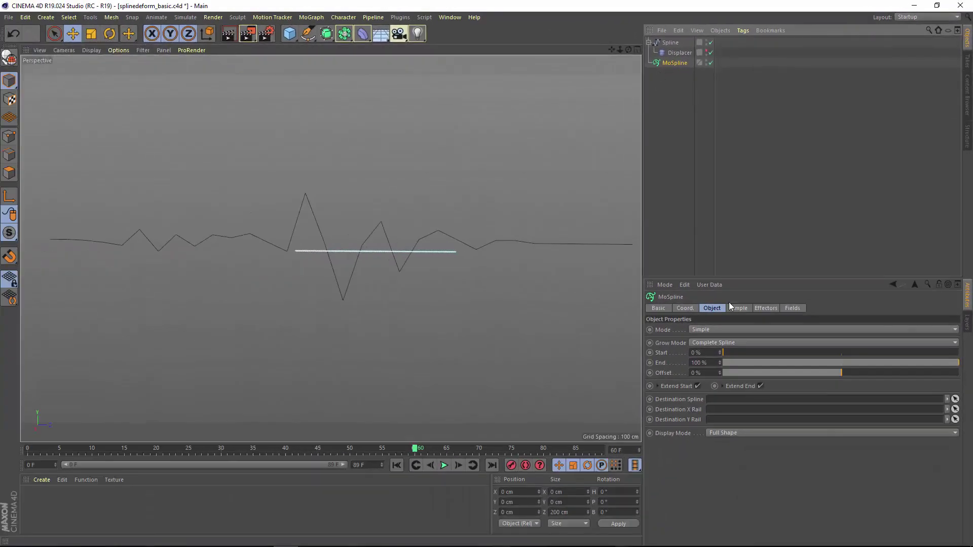
# Step: Set the MoSpline's Simple line Length to 481 cm and Angle H to 78°
pyautogui.click(731, 310)
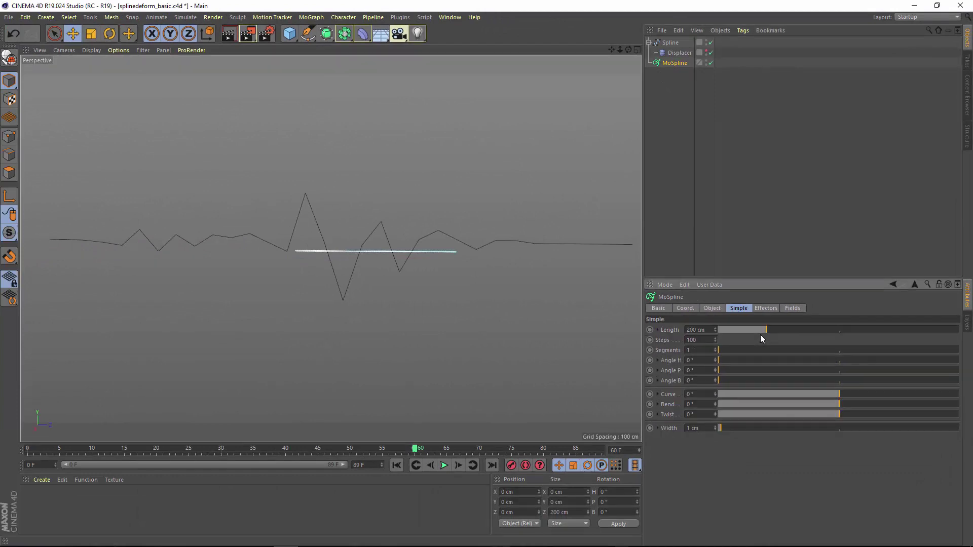
pyautogui.moveTo(760, 336); pyautogui.dragTo(788, 333)
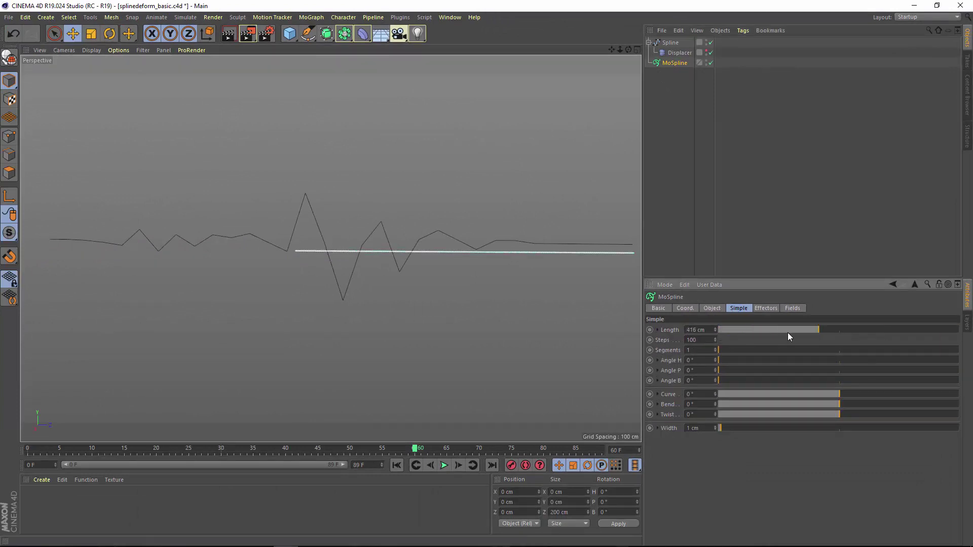
pyautogui.moveTo(752, 359); pyautogui.dragTo(770, 354)
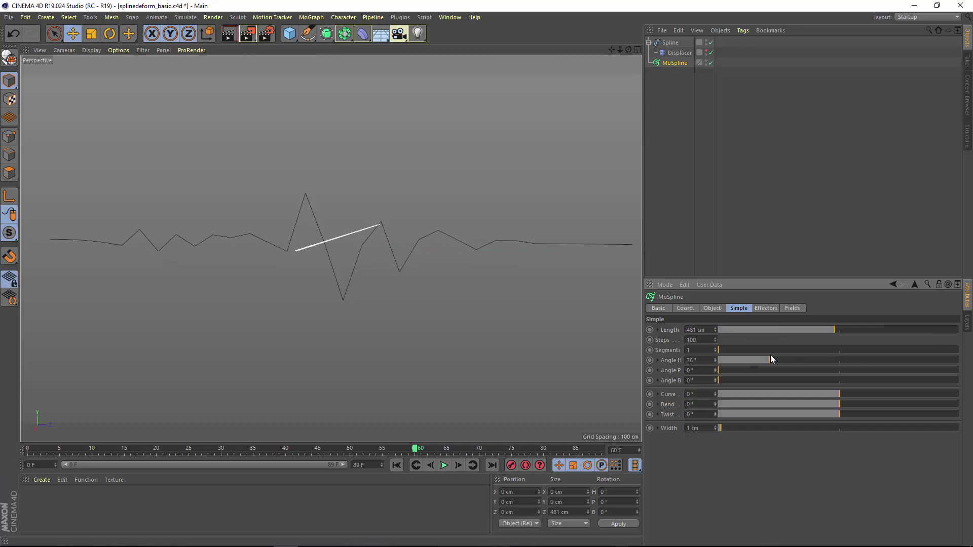
# Step: Switch the MoSpline to Spline mode with the displaced Spline as Source Spline
pyautogui.click(720, 309)
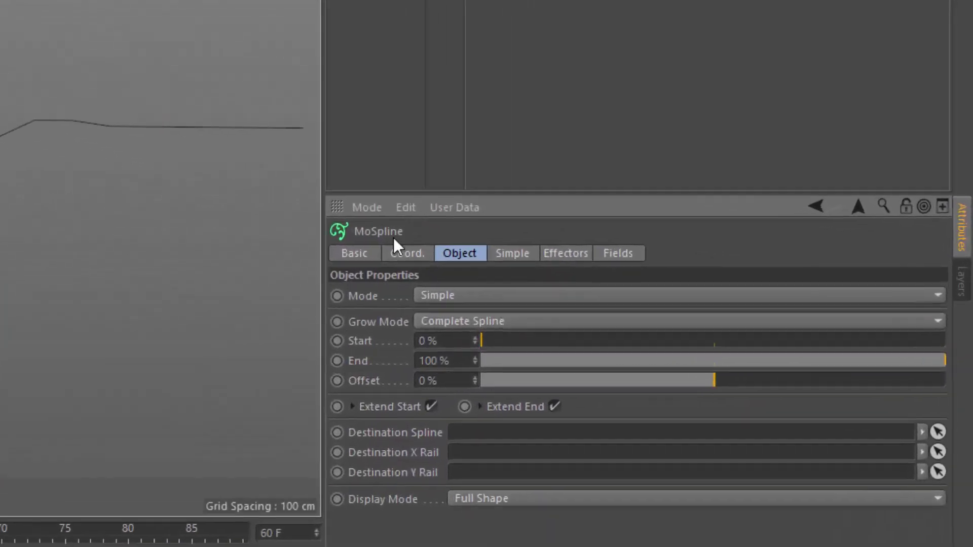
pyautogui.click(431, 293)
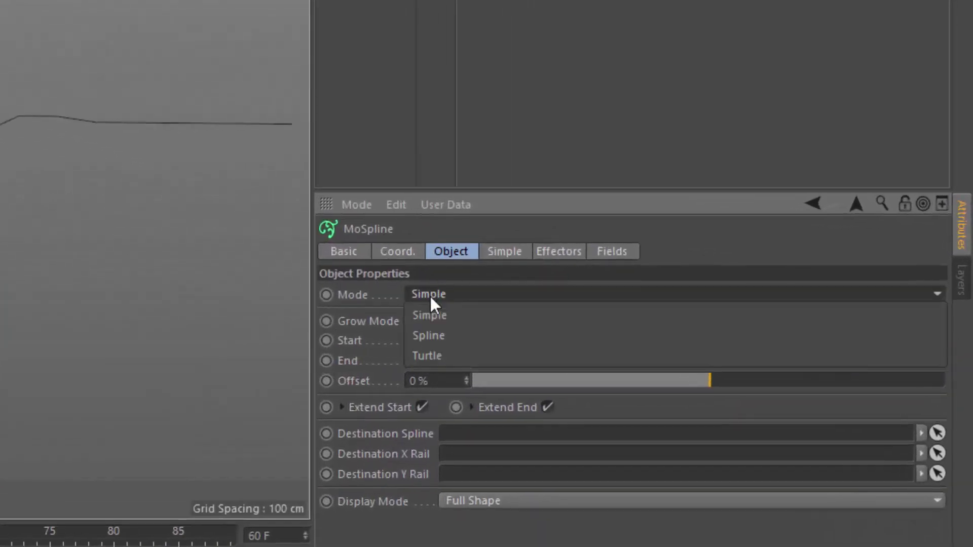
pyautogui.click(436, 334)
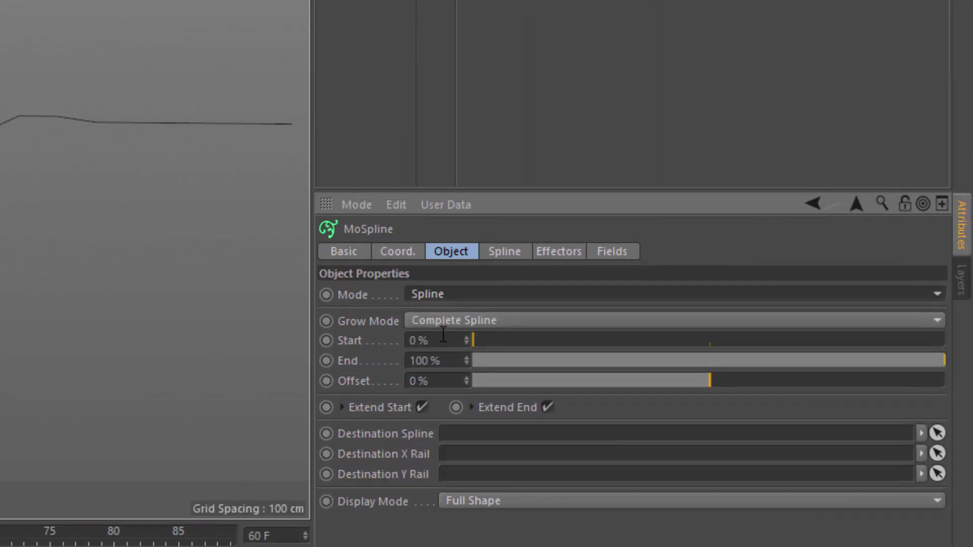
pyautogui.click(507, 253)
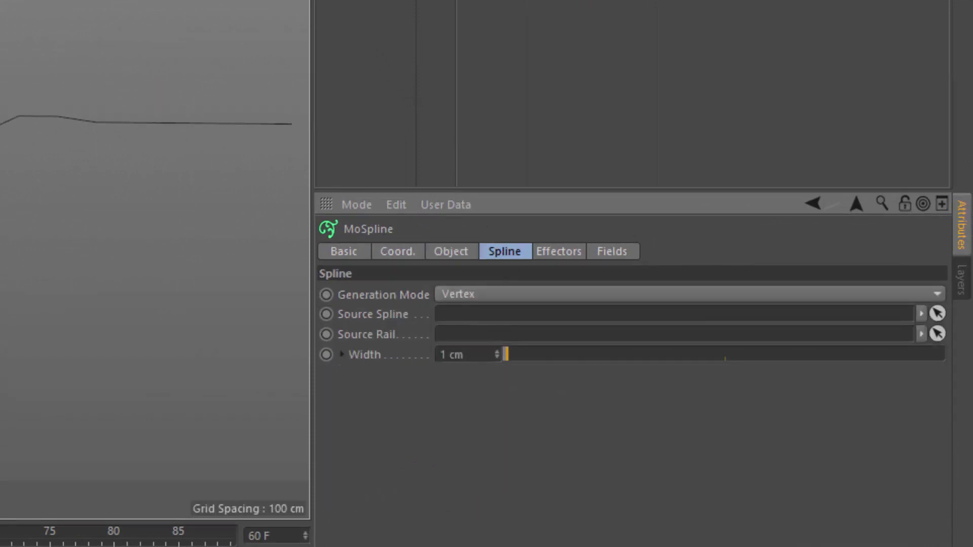
pyautogui.moveTo(670, 43); pyautogui.dragTo(746, 341)
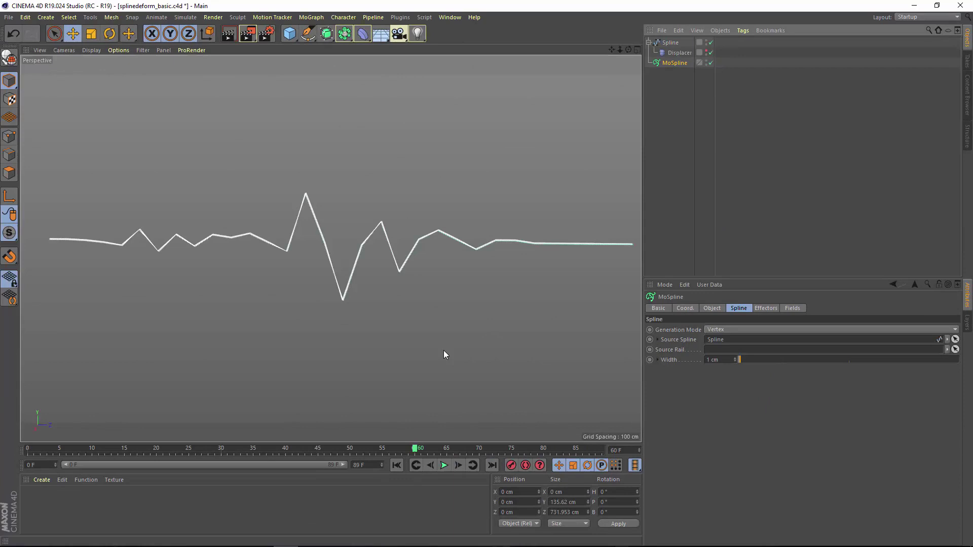
# Step: Play the animation from frame 0 and pause at frame 50 to preview the trace
pyautogui.click(394, 466)
pyautogui.click(444, 466)
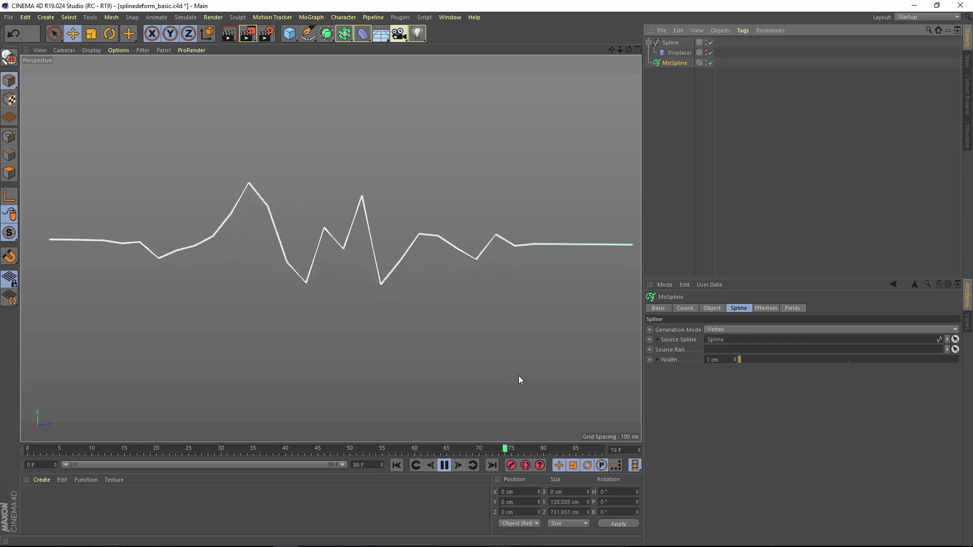
pyautogui.click(444, 466)
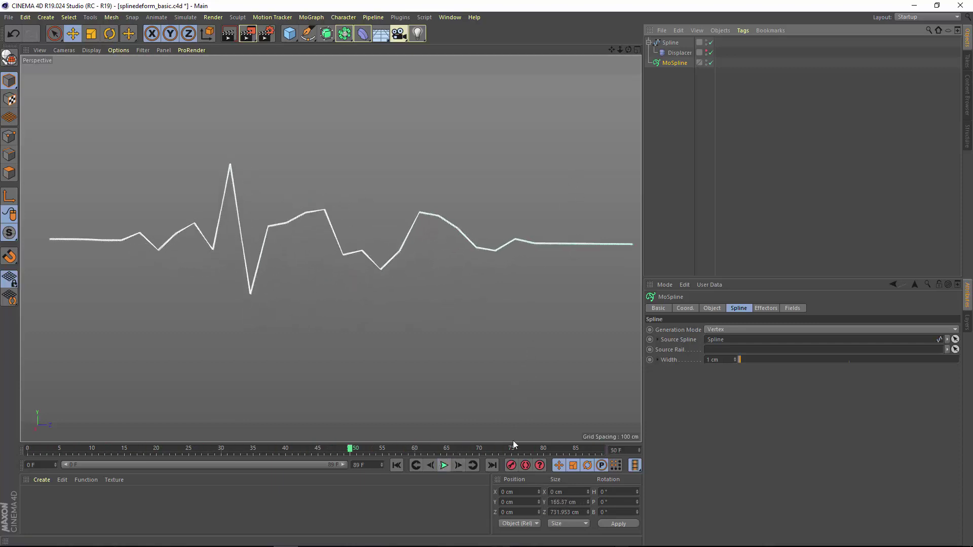
pyautogui.click(713, 310)
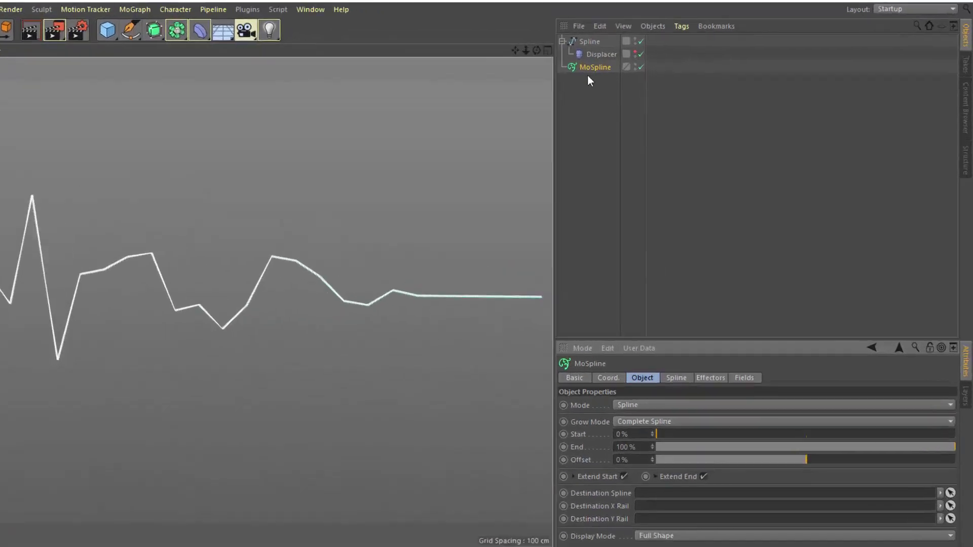
# Step: Duplicate the Spline without its Displacer and make Spline.1 the MoSpline's destination
pyautogui.click(670, 44)
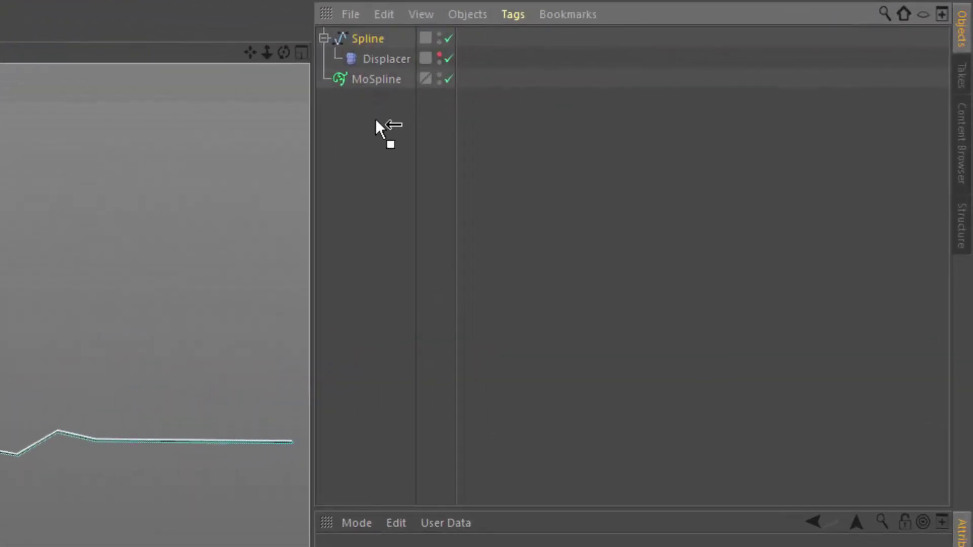
pyautogui.keyDown('ctrl'); pyautogui.moveTo(373, 124); pyautogui.dragTo(373, 127); pyautogui.keyUp('ctrl')
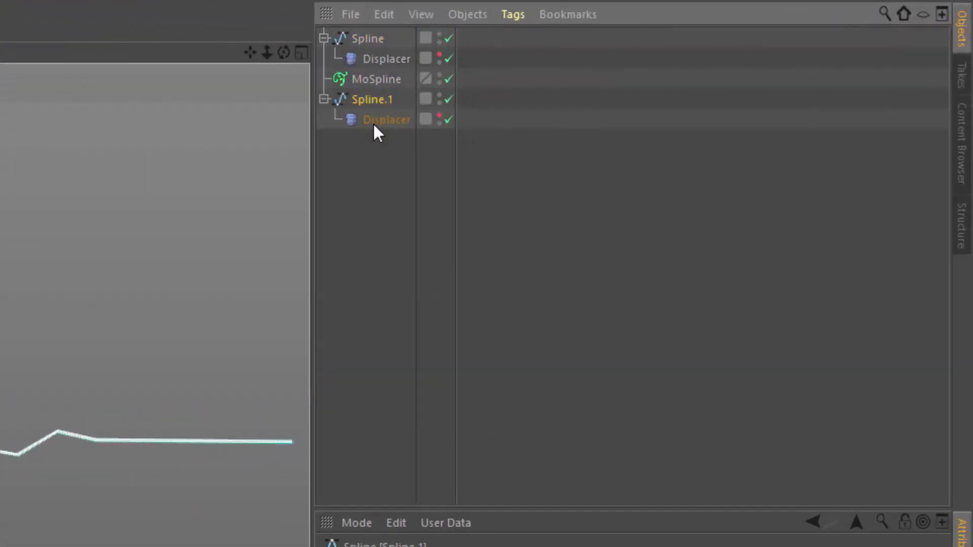
pyautogui.press('Delete')
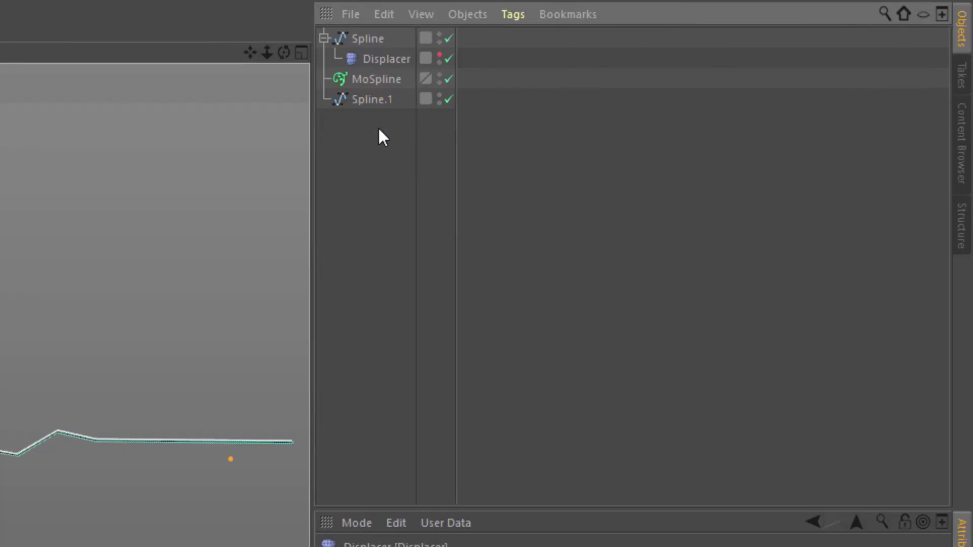
pyautogui.click(370, 85)
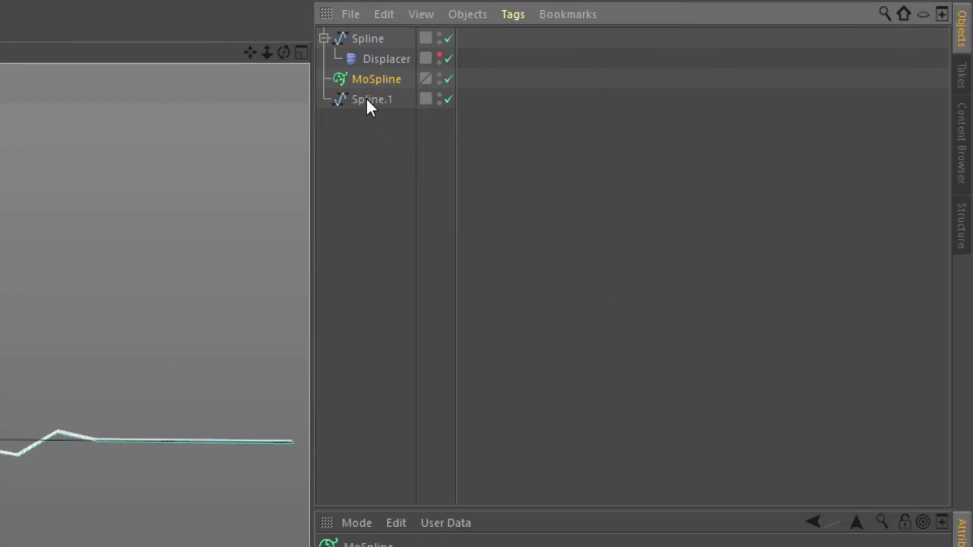
pyautogui.moveTo(370, 104); pyautogui.dragTo(474, 546)
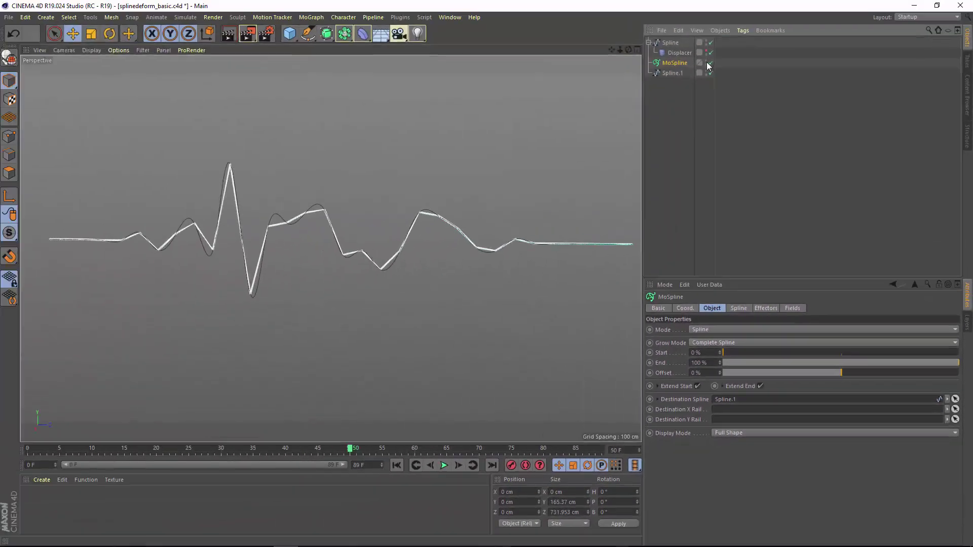
# Step: Hide the MoSpline and jagged Spline, select Spline.1, and play the smooth wave from frame 0
pyautogui.click(706, 63)
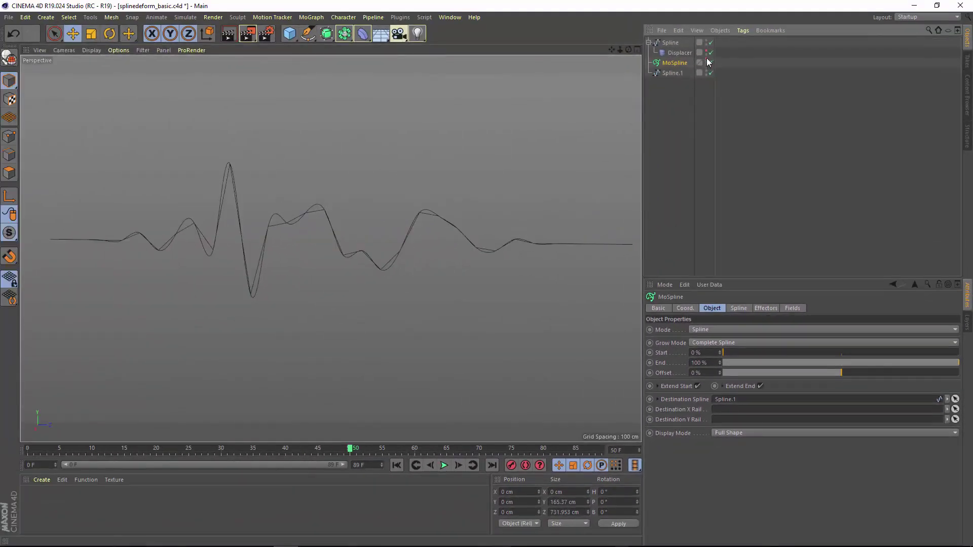
pyautogui.click(707, 43)
pyautogui.click(673, 74)
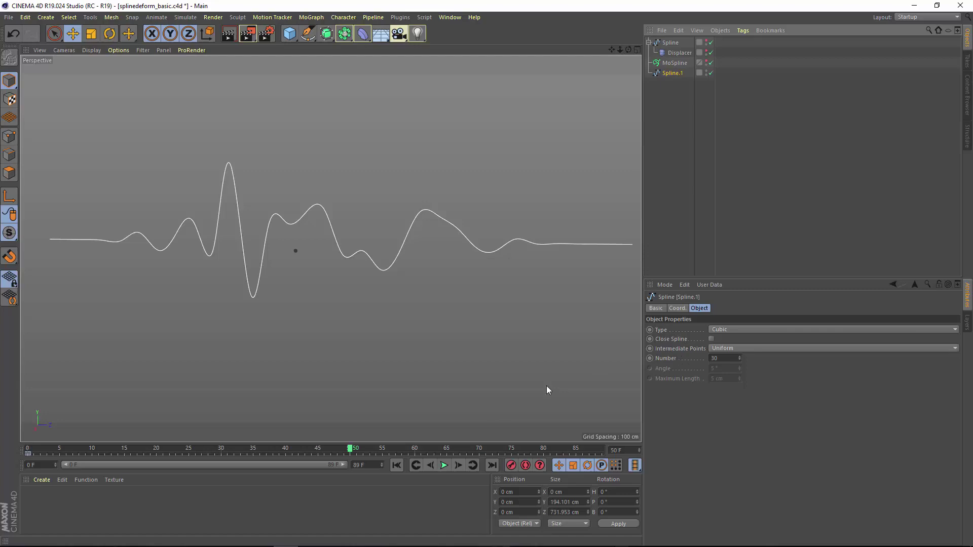
pyautogui.click(396, 465)
pyautogui.click(443, 466)
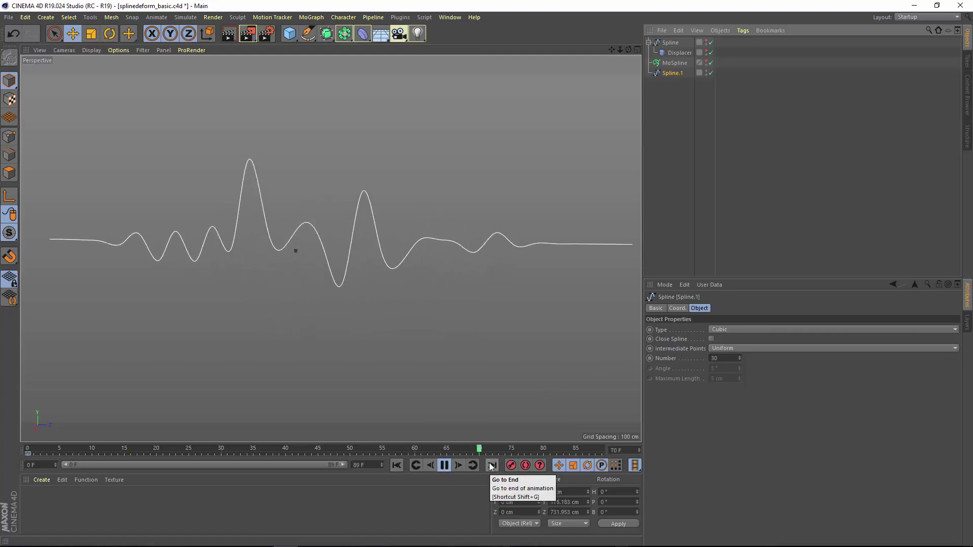
# Step: Stop playback and switch to the voiceassistant_start.c4d document
pyautogui.click(447, 469)
pyautogui.click(450, 17)
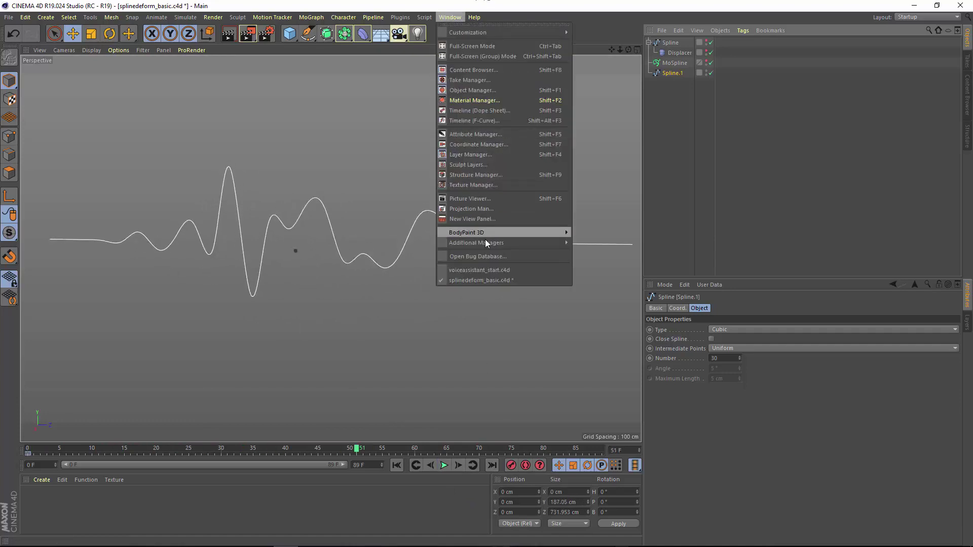
pyautogui.click(486, 270)
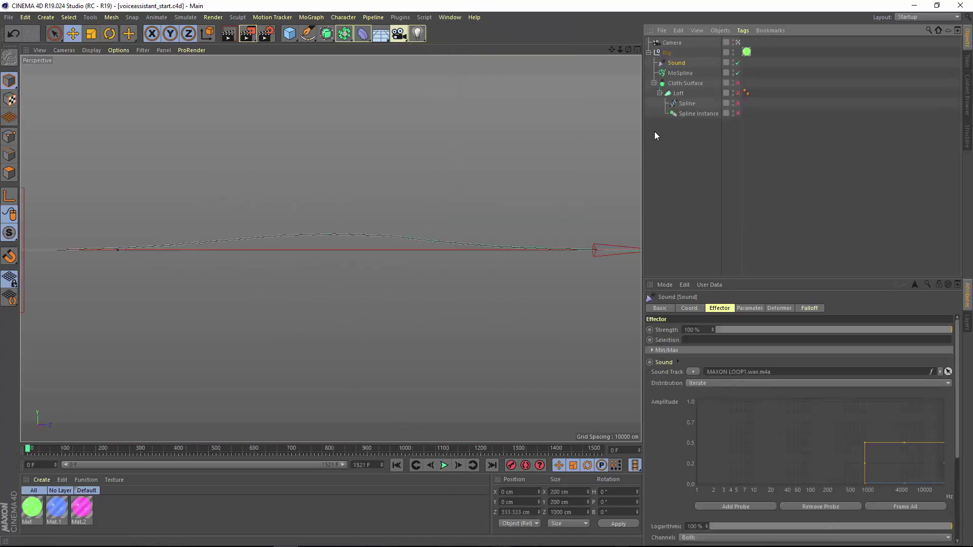
# Step: Review the MoSpline's Effectors and Simple settings (1000 cm, 12 steps), then play and pause
pyautogui.click(681, 73)
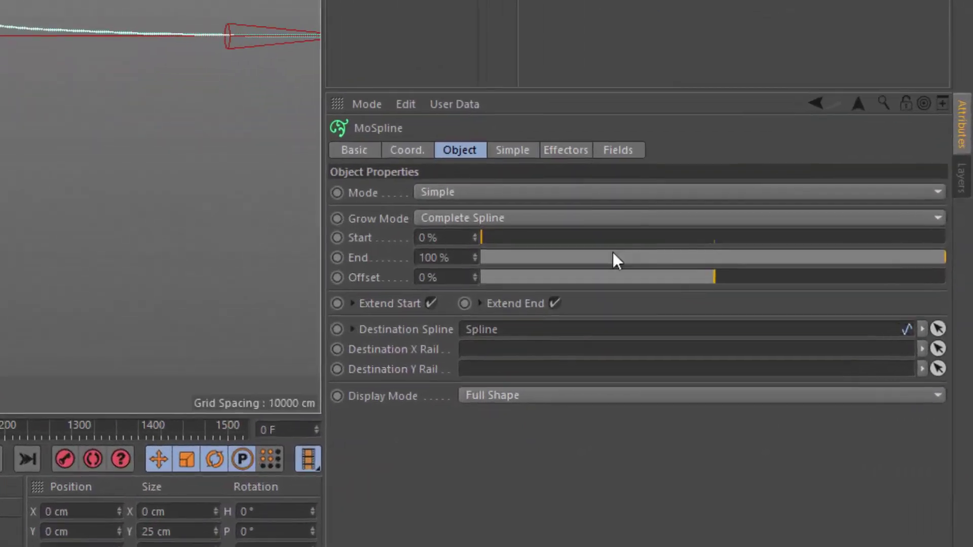
pyautogui.click(547, 157)
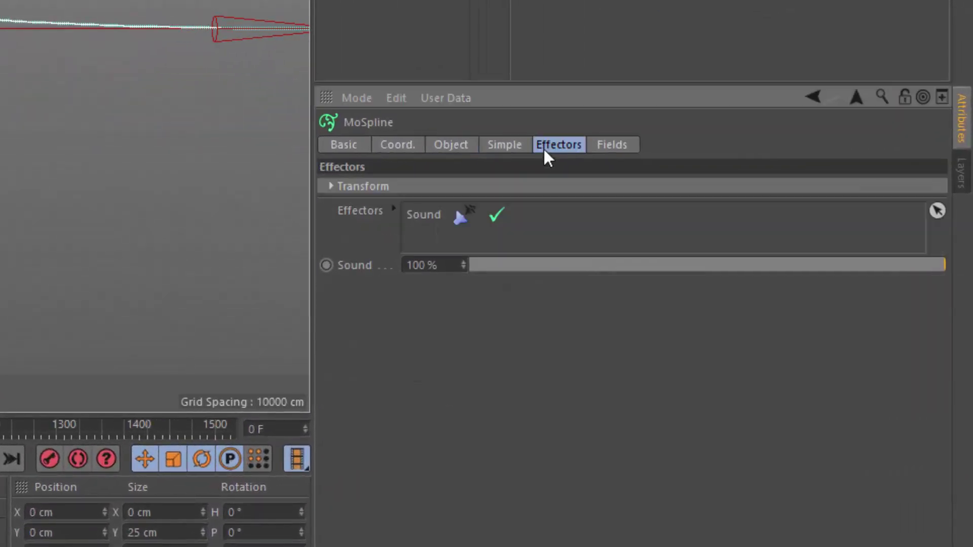
pyautogui.click(515, 145)
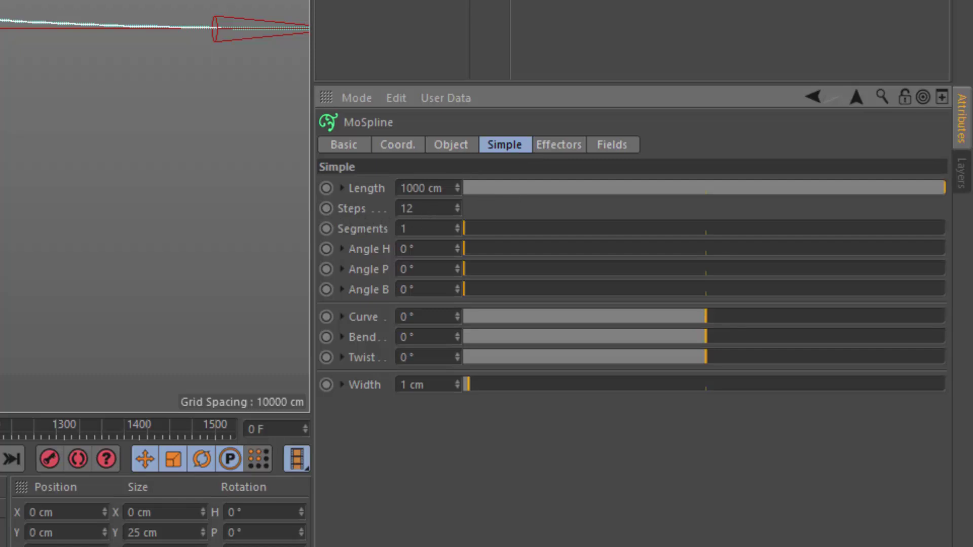
pyautogui.click(250, 460)
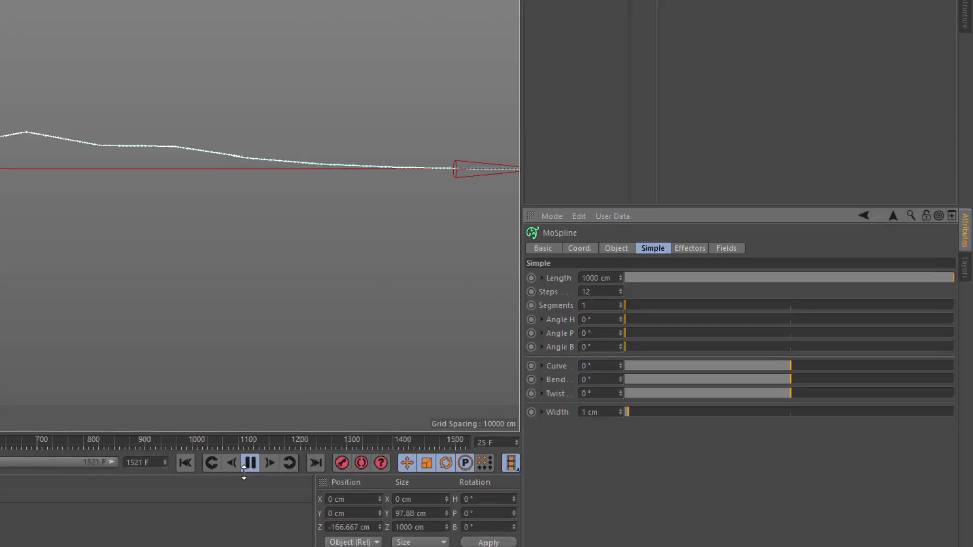
pyautogui.click(445, 467)
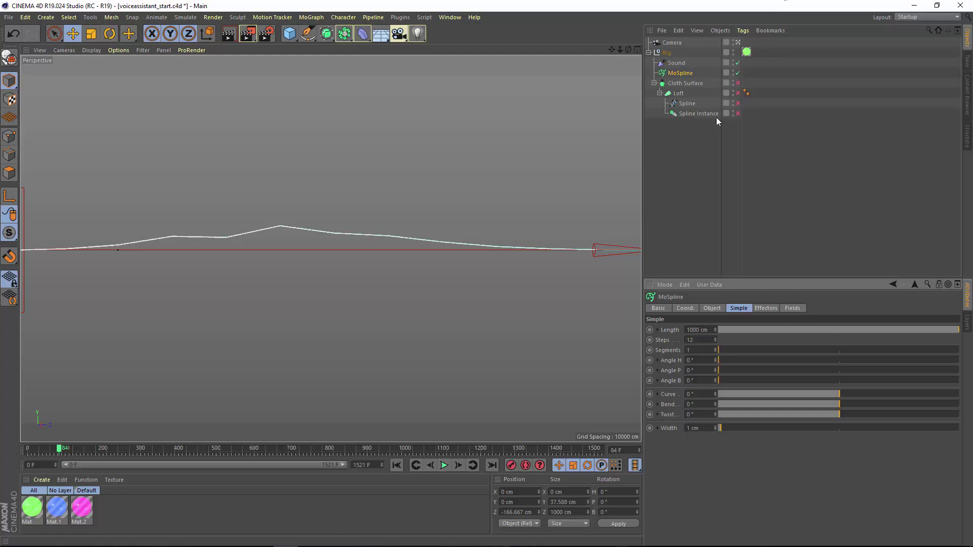
# Step: Enable the destination Spline and the mirrored Spline Instance with Scale Y -1
pyautogui.click(712, 309)
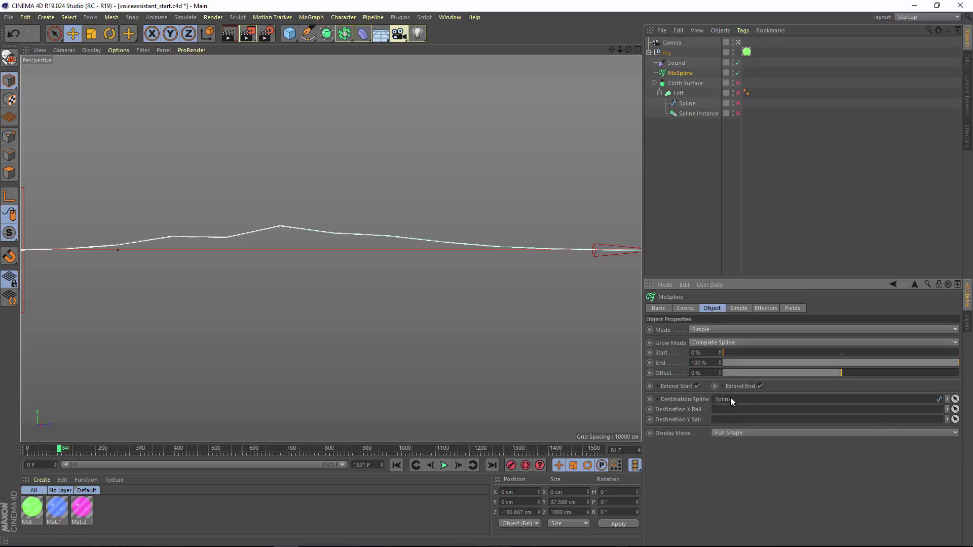
pyautogui.click(738, 102)
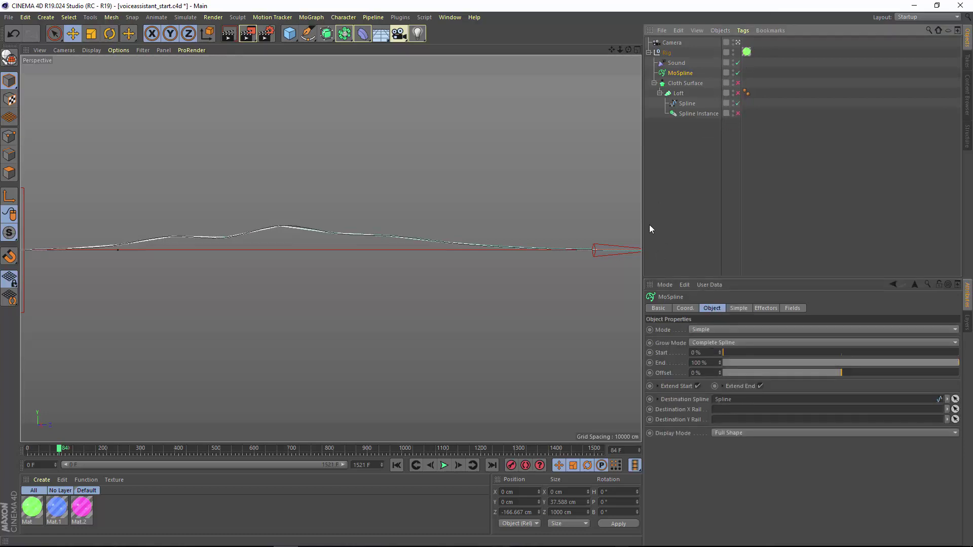
pyautogui.click(398, 465)
pyautogui.click(444, 465)
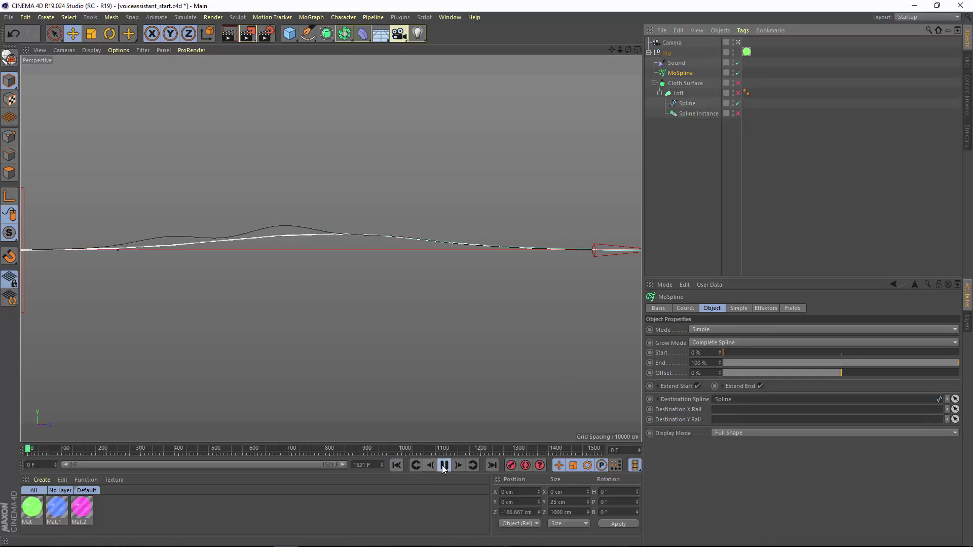
pyautogui.click(738, 113)
pyautogui.click(700, 112)
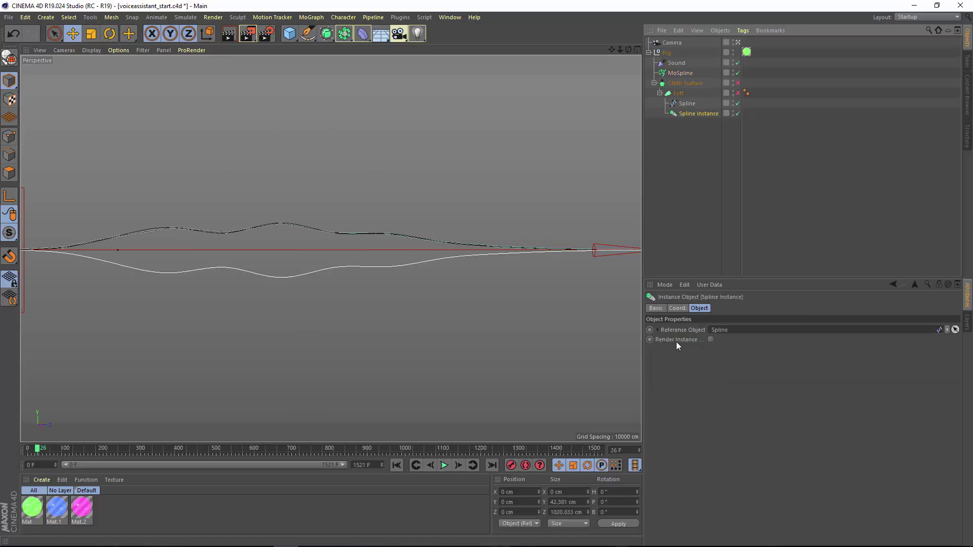
pyautogui.click(677, 308)
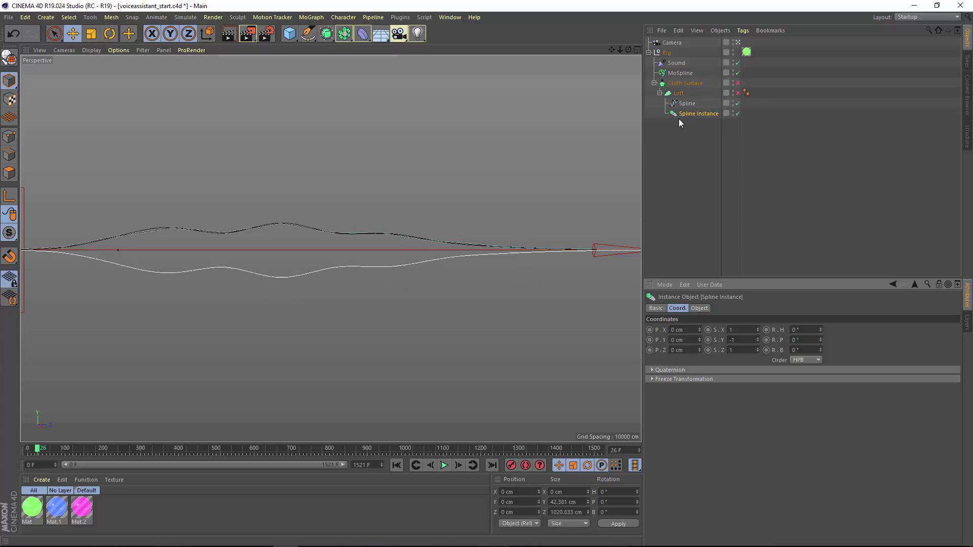
# Step: Enable the Loft and Cloth Surface, then play the green waveform from the start
pyautogui.click(736, 94)
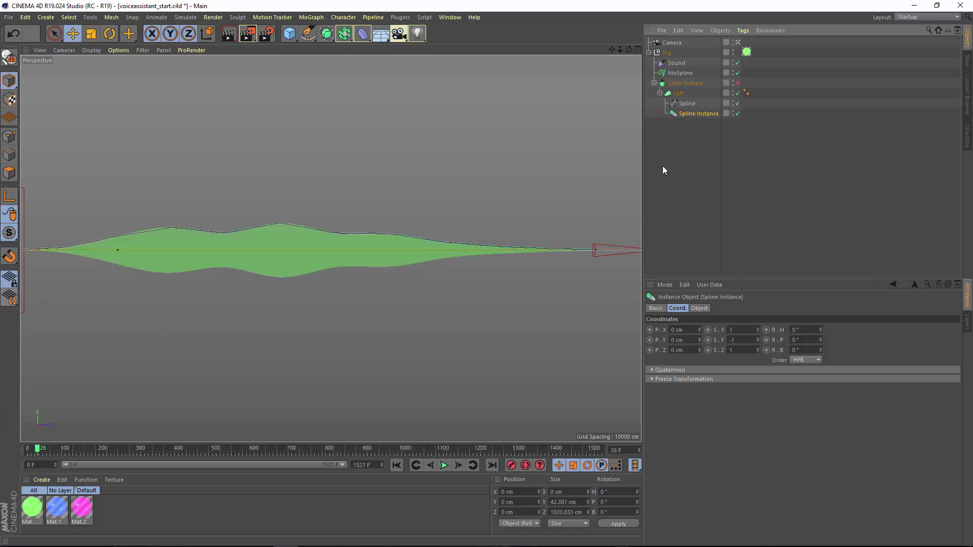
pyautogui.click(737, 82)
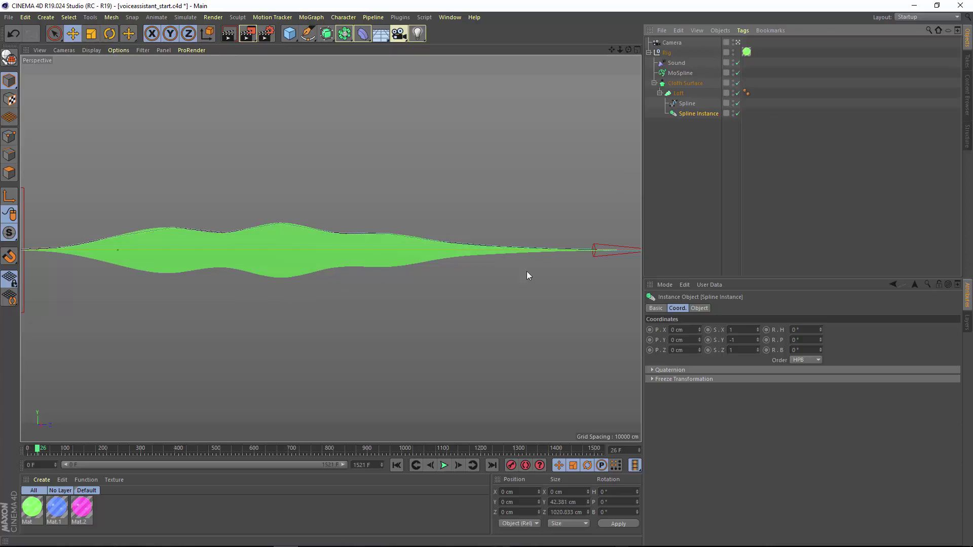
pyautogui.click(396, 466)
pyautogui.click(446, 467)
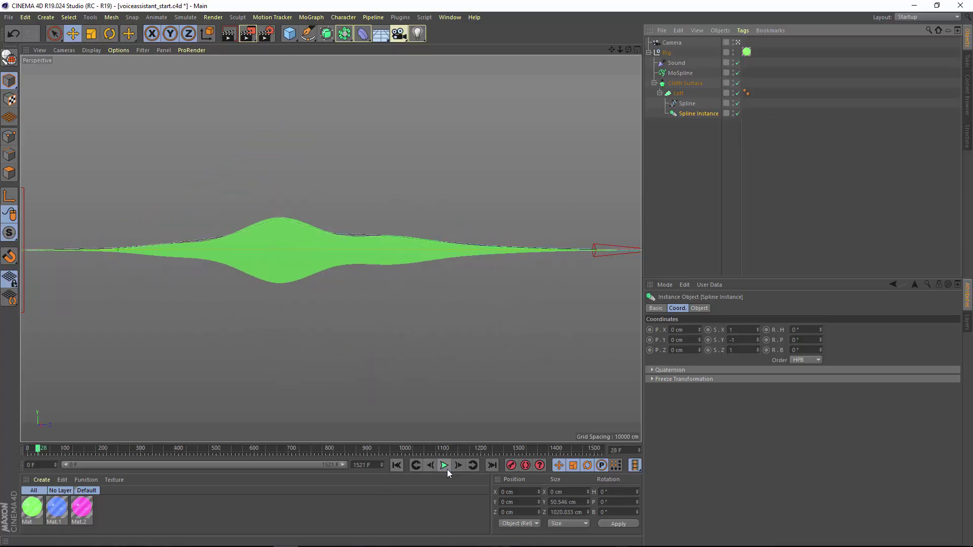
pyautogui.click(444, 466)
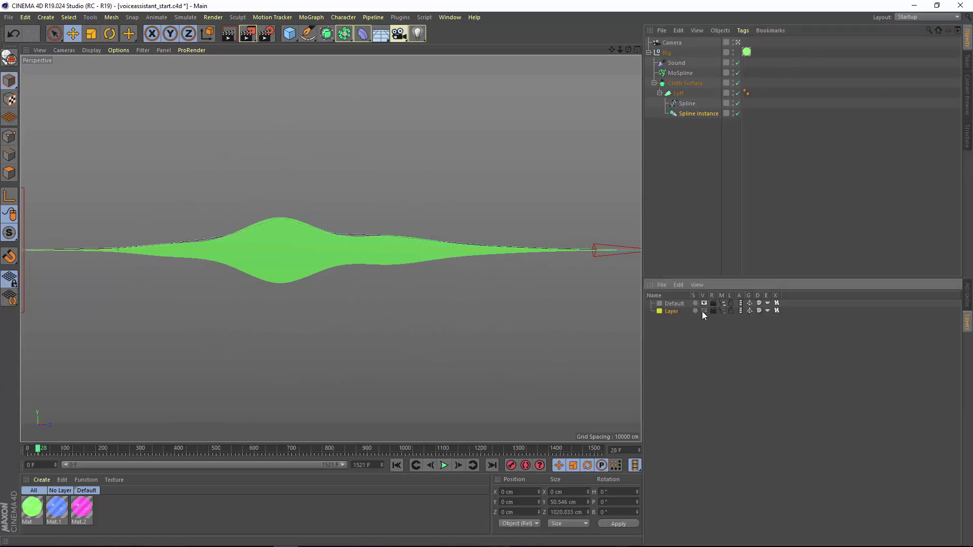
# Step: Turn on the rig layer's Editor and Manager visibility to reveal Rig.1 and Rig.2
pyautogui.click(703, 311)
pyautogui.click(721, 310)
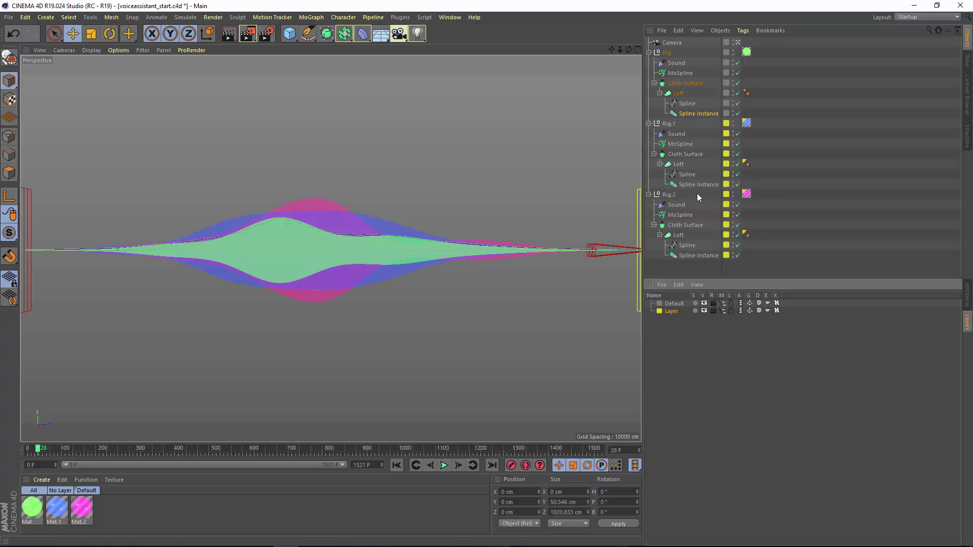
pyautogui.moveTo(683, 145); pyautogui.dragTo(685, 161)
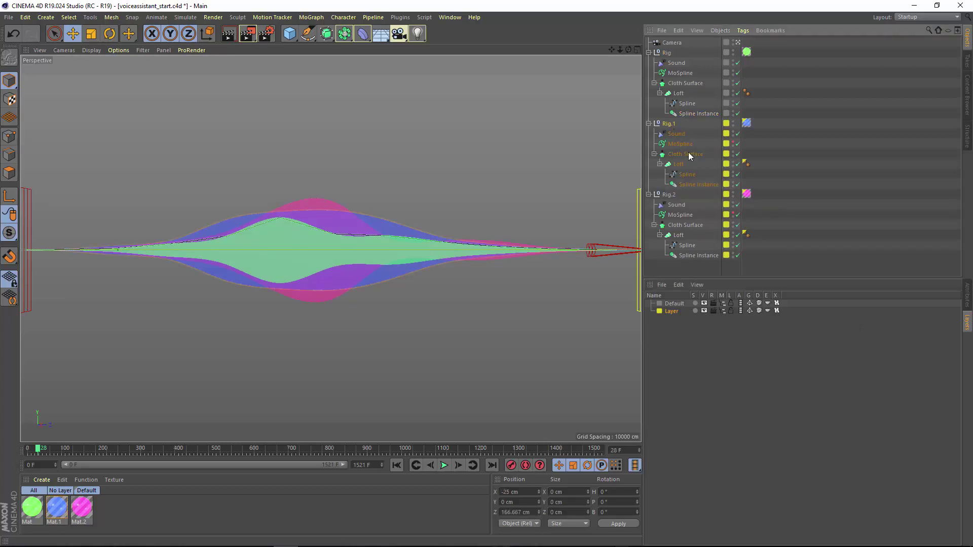
# Step: Inspect the Sound effector settings of Rig.1 and Rig.2 in the Attributes Manager
pyautogui.click(683, 136)
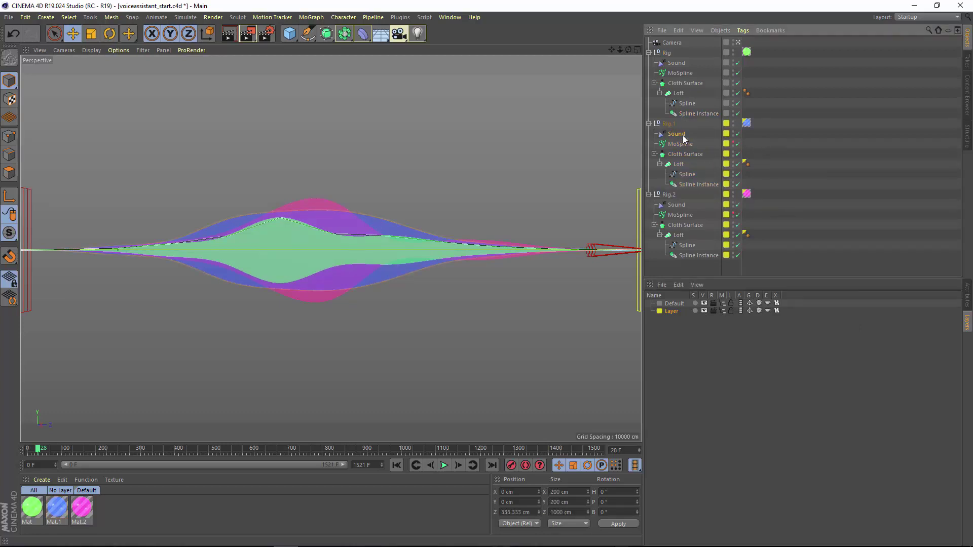
pyautogui.click(967, 298)
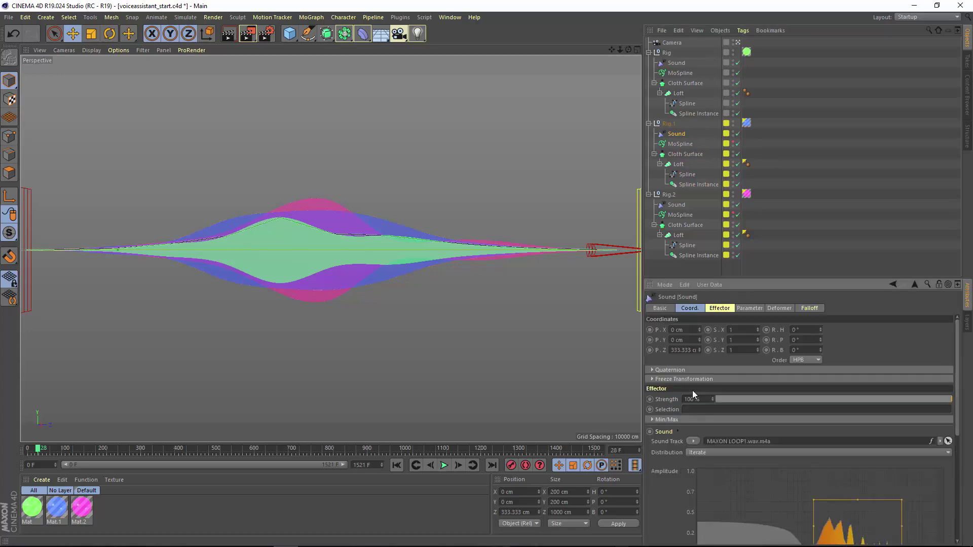
pyautogui.click(686, 208)
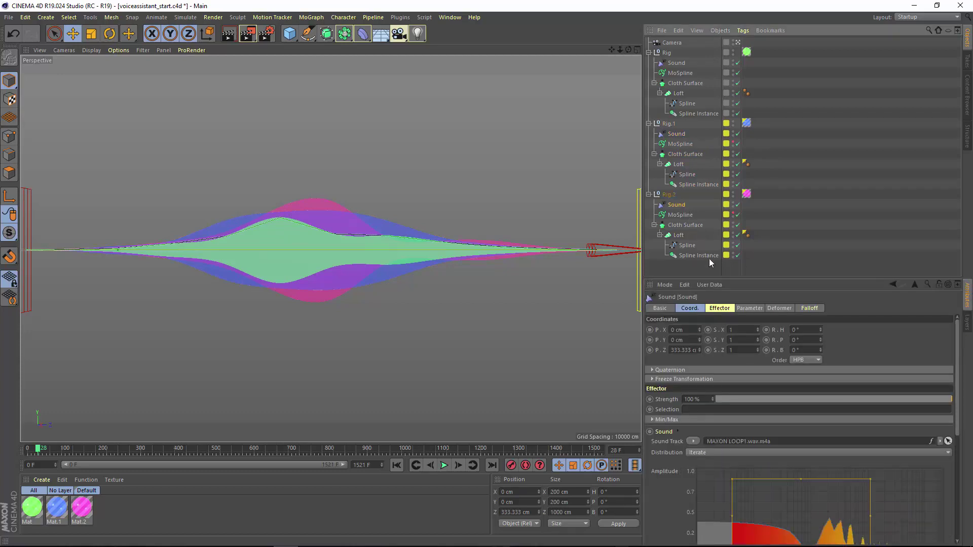
pyautogui.scroll(-5, 662, 344)
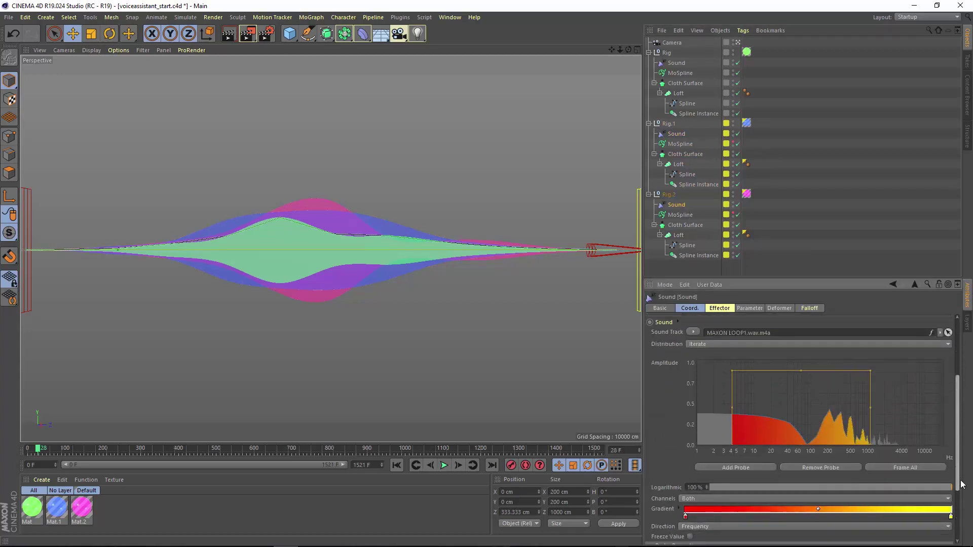